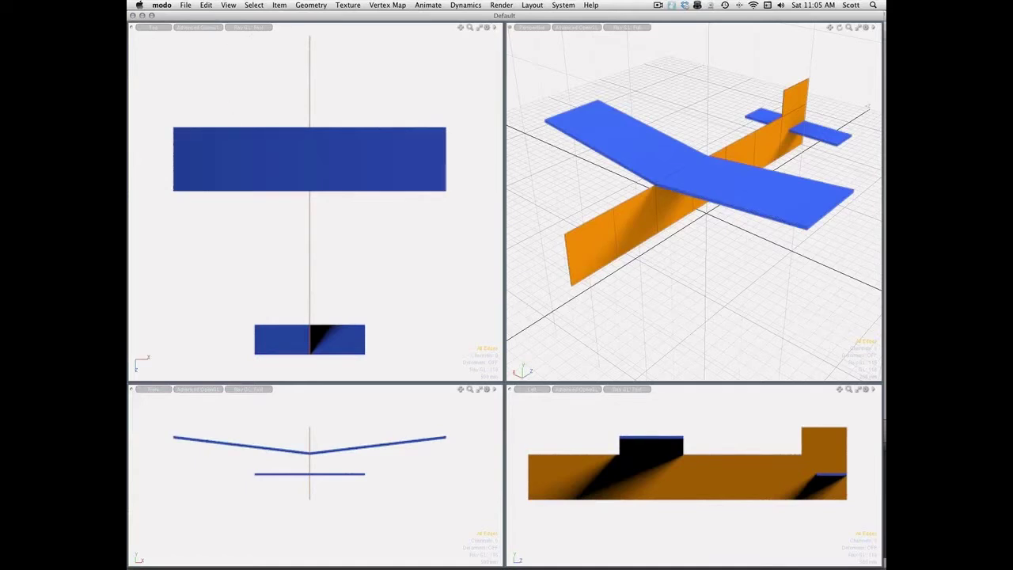
Switch to vertex selection and display the Top view as a wireframe with Ray GL off.
key("1")
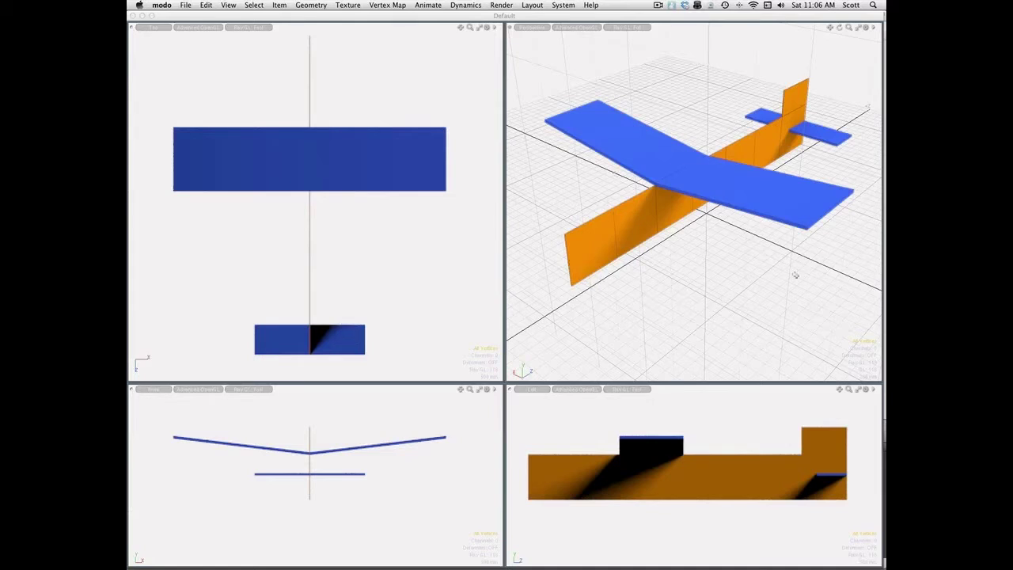
mouse_move(767, 304)
left_mouse_down("alt")
mouse_move(679, 238)
mouse_move(622, 219)
mouse_move(697, 222)
mouse_move(656, 310)
mouse_move(669, 261)
left_mouse_up("alt")
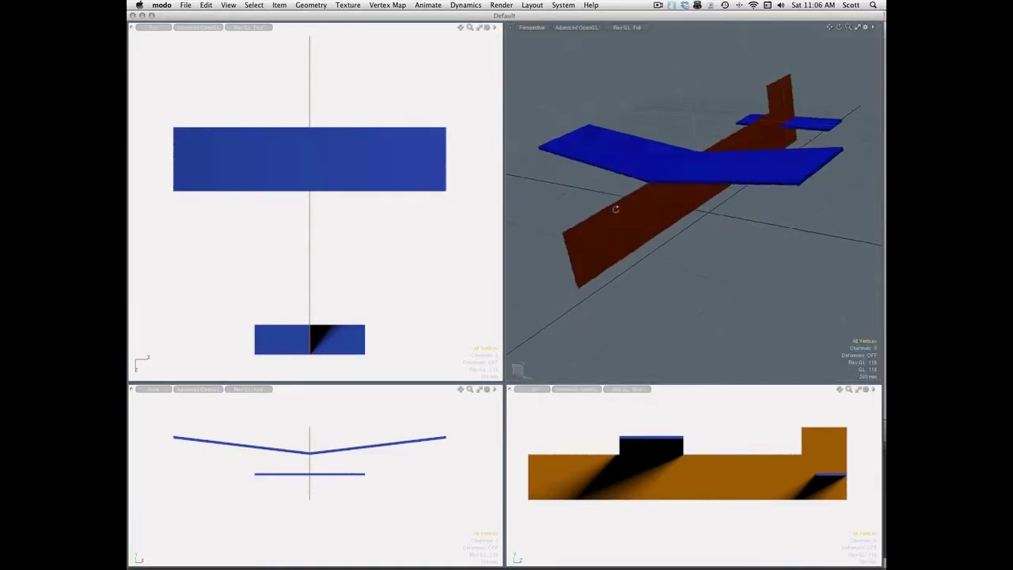
left_click_drag(615, 211, 645, 199, "alt")
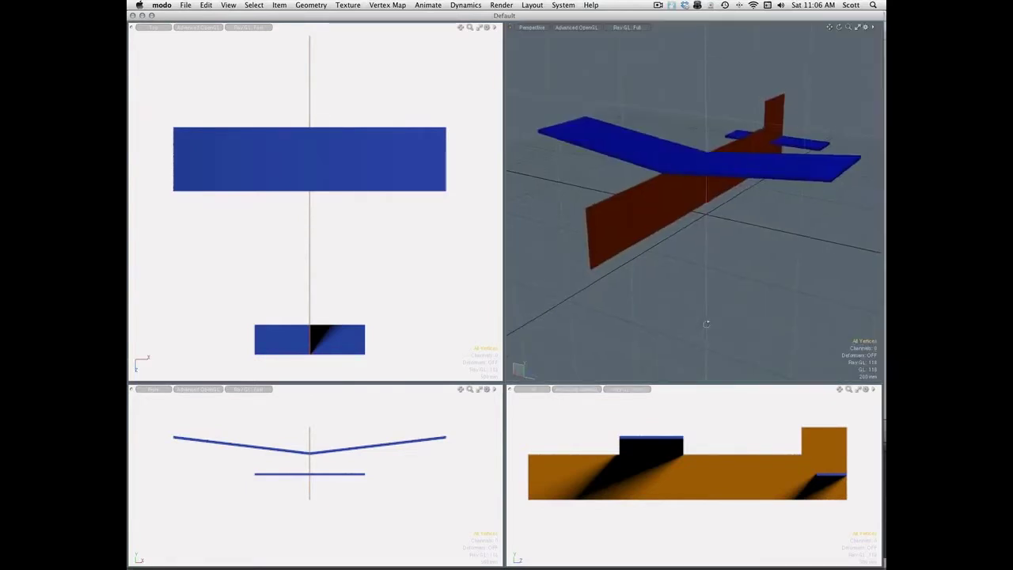
left_click_drag(706, 323, 666, 289, "alt")
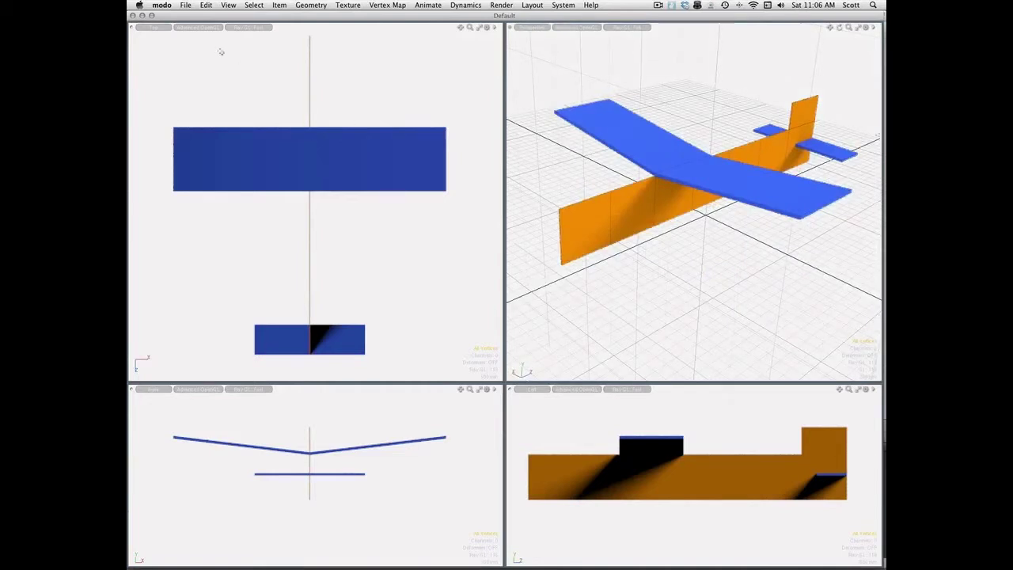
left_click(205, 29)
left_click(205, 34)
left_click(214, 30)
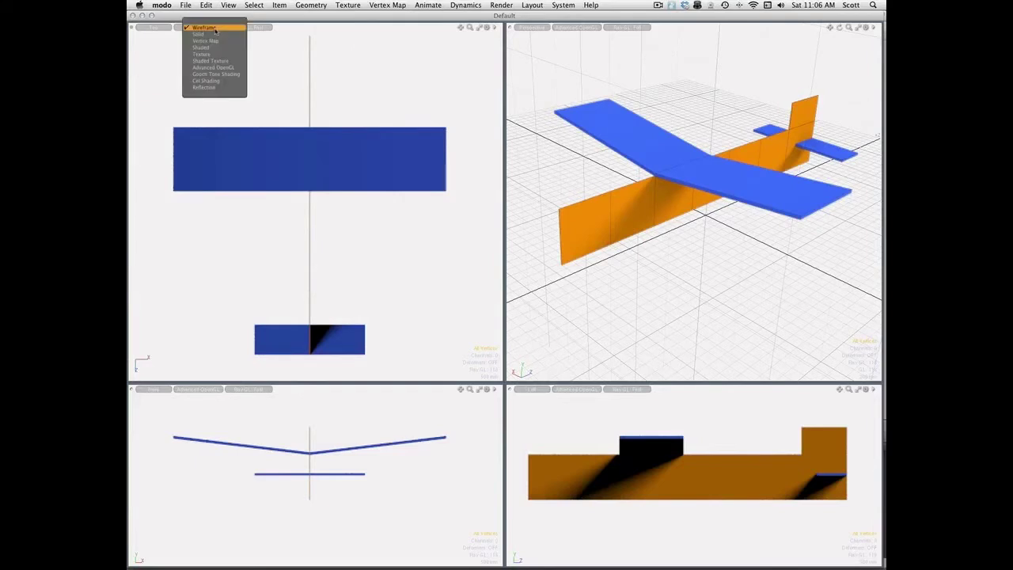
left_click(215, 28)
left_click(263, 29)
left_click(265, 32)
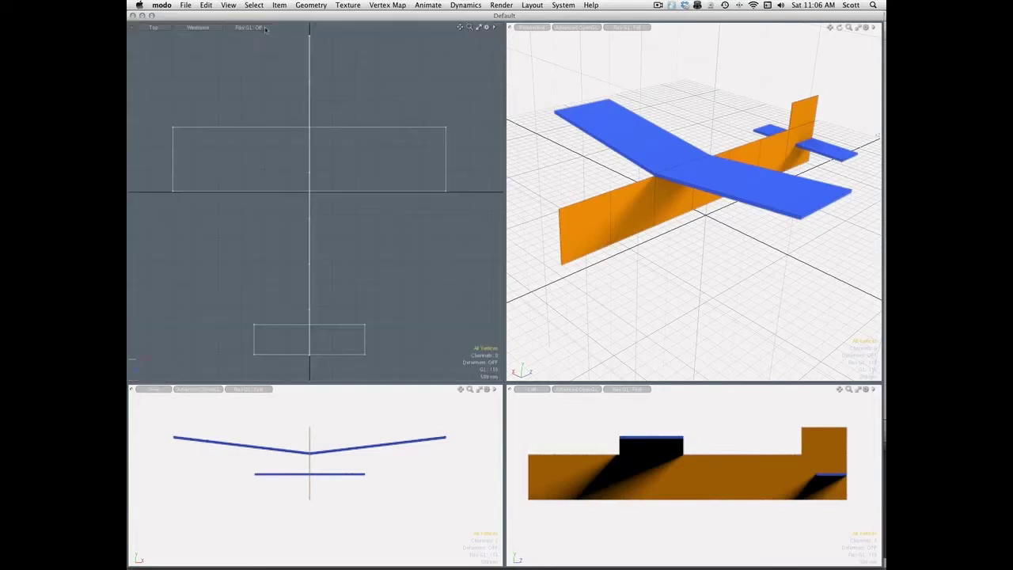
Display the Front and Left views as wireframes with Ray GL off.
left_click(262, 389)
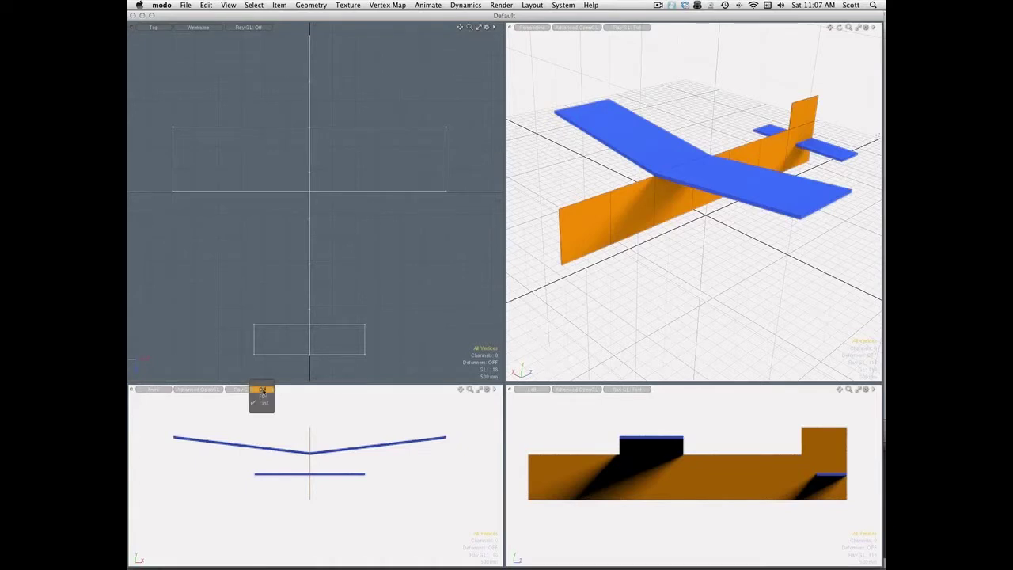
left_click(265, 393)
left_click(217, 391)
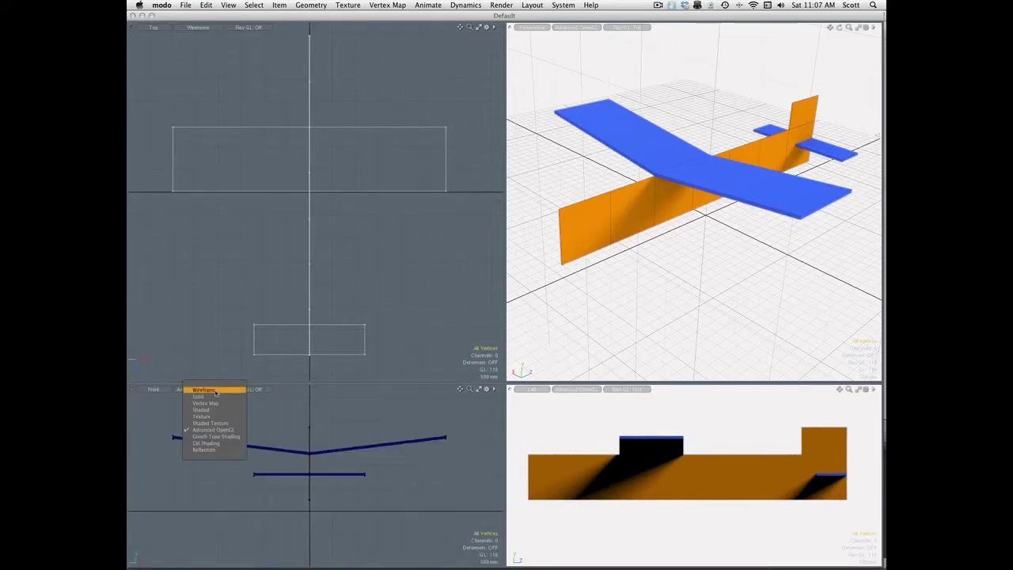
left_click(219, 391)
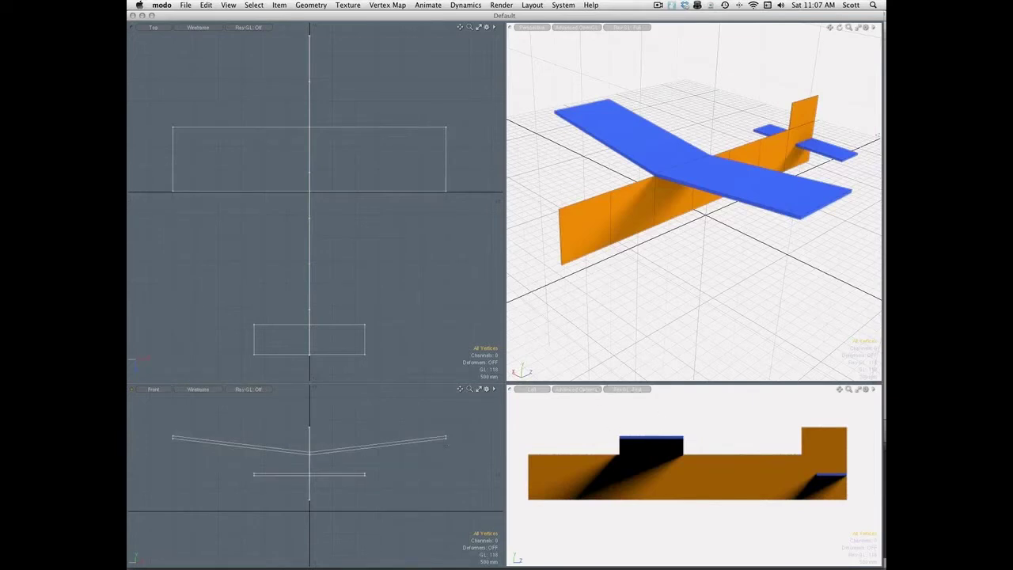
left_click(638, 389)
left_click(640, 390)
left_click(576, 390)
left_click(589, 394)
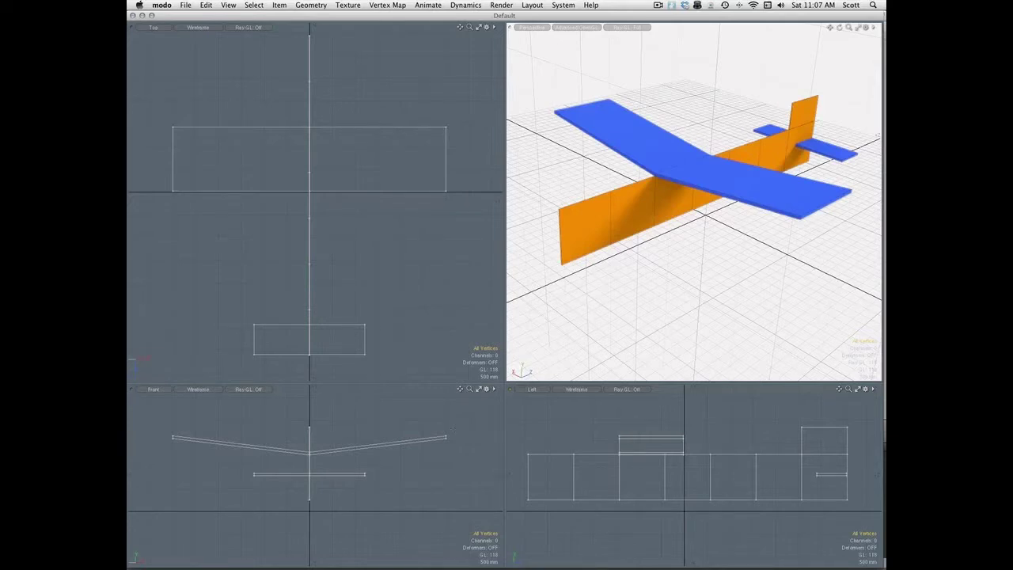
Select the vertices at both wingtips and move them along X to make the wingspan slightly wider.
mouse_move(452, 430)
right_mouse_down()
mouse_move(443, 448)
mouse_move(452, 440)
right_mouse_up()
key("w")
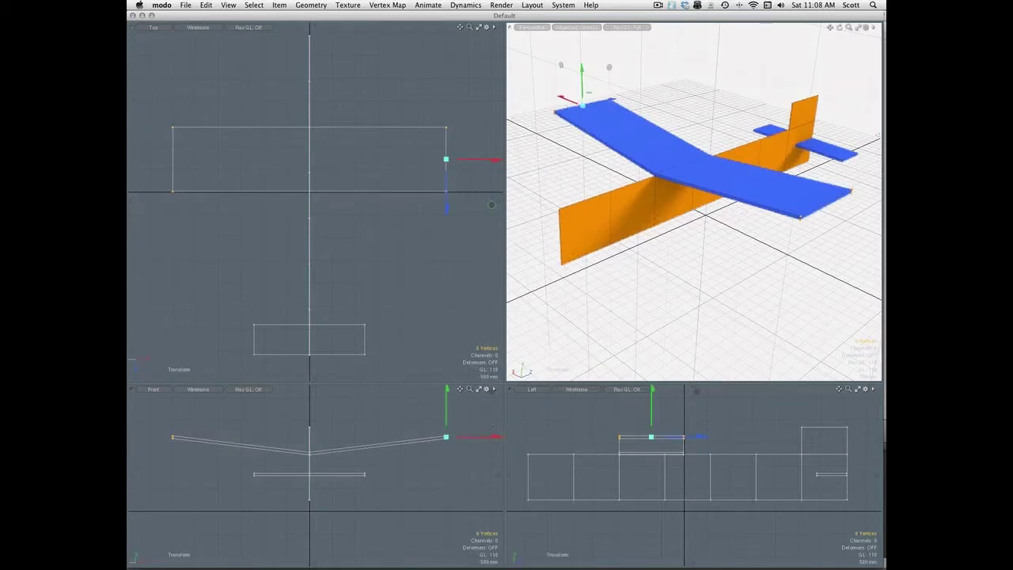
left_click_drag(475, 437, 421, 437)
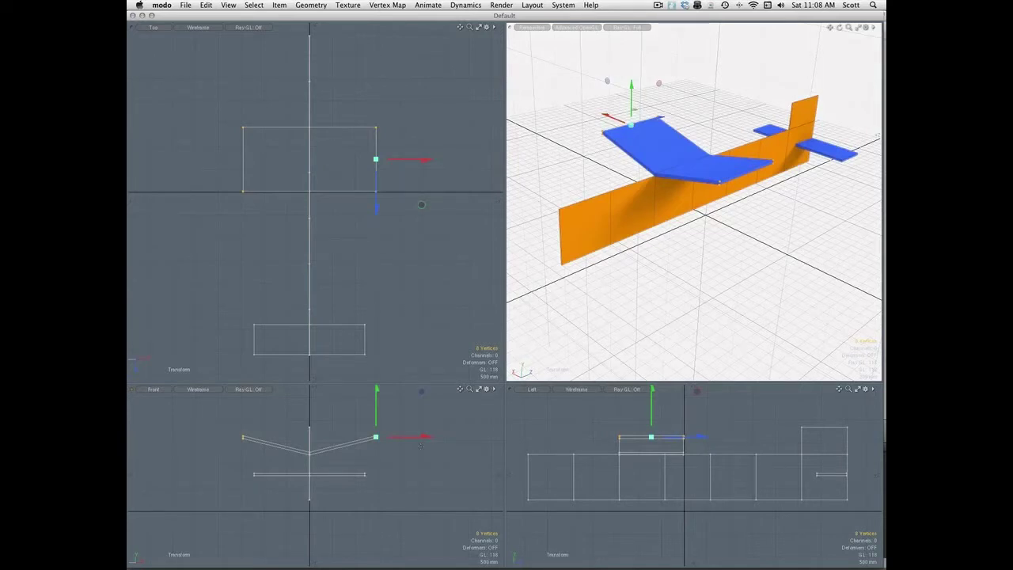
left_click_drag(422, 437, 481, 436)
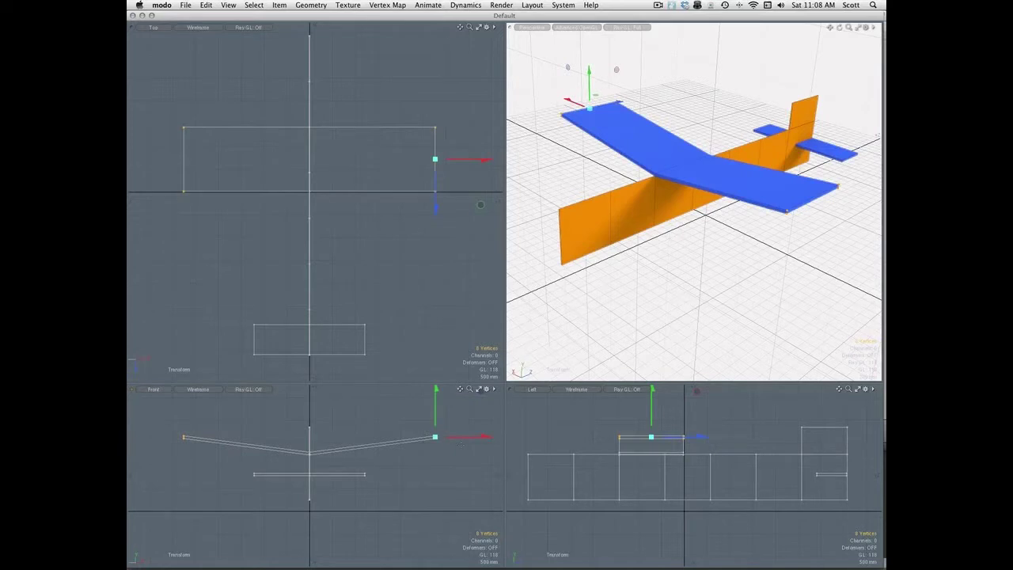
mouse_move(479, 436)
left_mouse_down()
mouse_move(497, 437)
mouse_move(481, 441)
left_mouse_up()
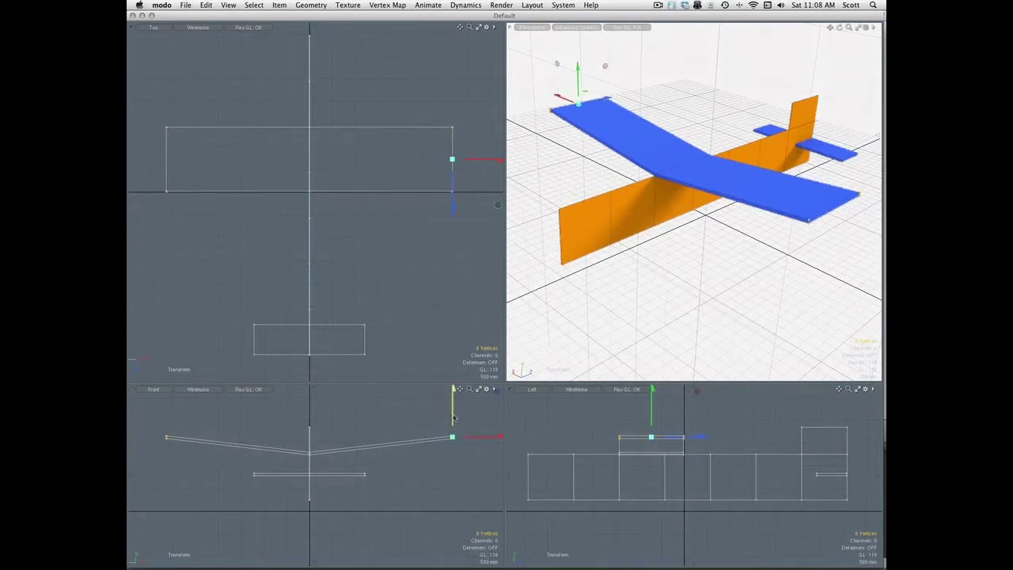
Raise the wingtip vertices to give the main wing a steeper dihedral.
left_click_drag(453, 417, 455, 409)
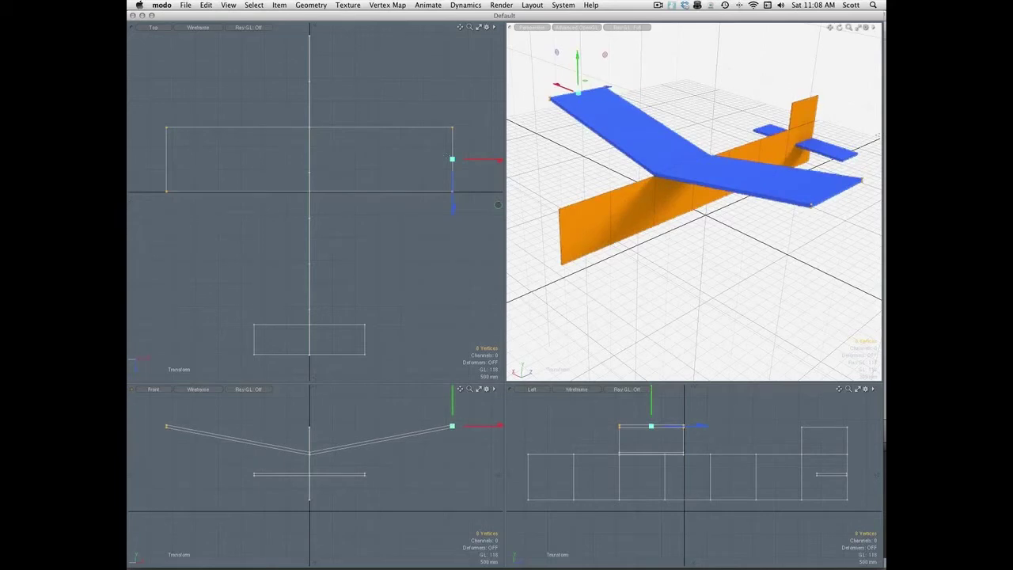
mouse_move(455, 403)
left_mouse_down()
mouse_move(454, 427)
mouse_move(454, 373)
mouse_move(453, 399)
mouse_move(454, 388)
left_mouse_up()
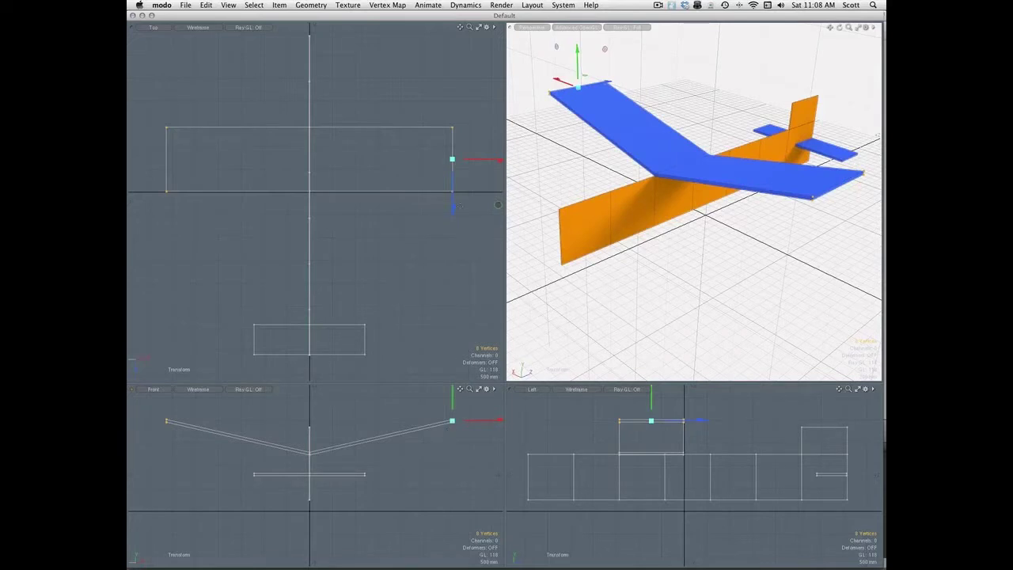
mouse_move(452, 392)
left_mouse_down()
mouse_move(452, 383)
mouse_move(452, 424)
mouse_move(452, 383)
mouse_move(452, 396)
left_mouse_up()
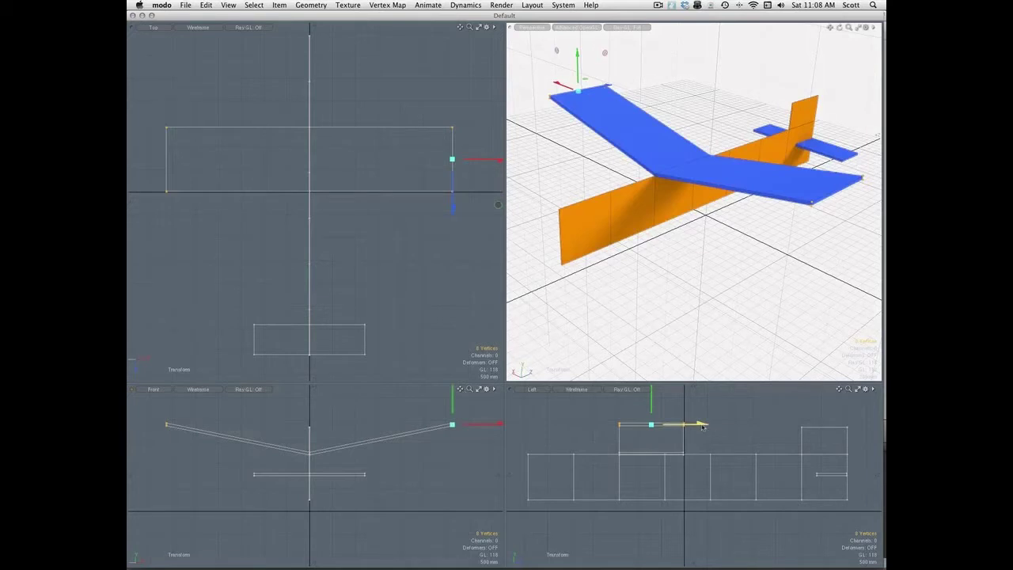
Try sweeping the wing by moving the wingtip vertices forward toward the nose, then reducing the sweep.
left_click_drag(703, 426, 672, 426)
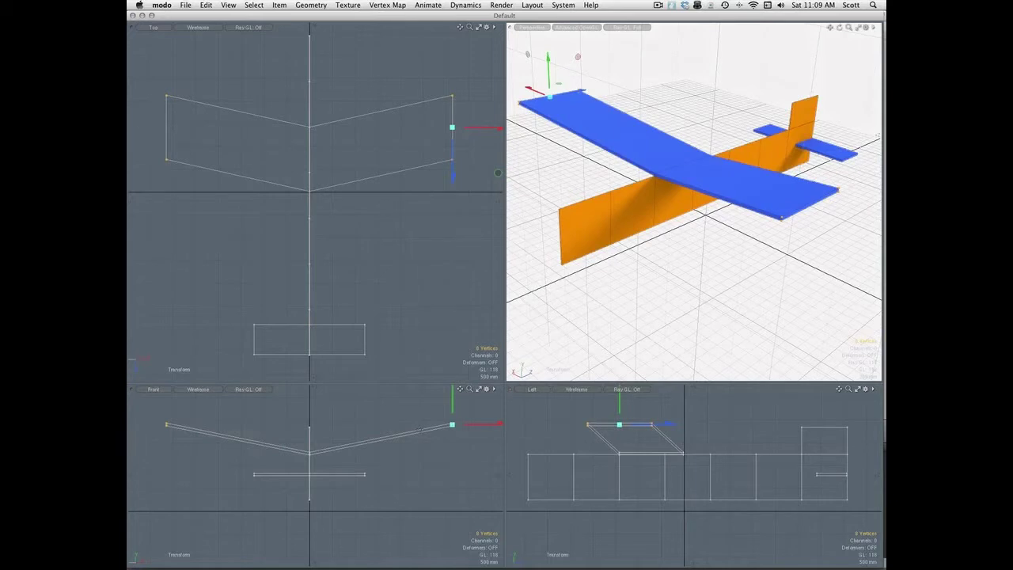
mouse_move(670, 425)
left_mouse_down()
mouse_move(715, 425)
mouse_move(688, 425)
left_mouse_up()
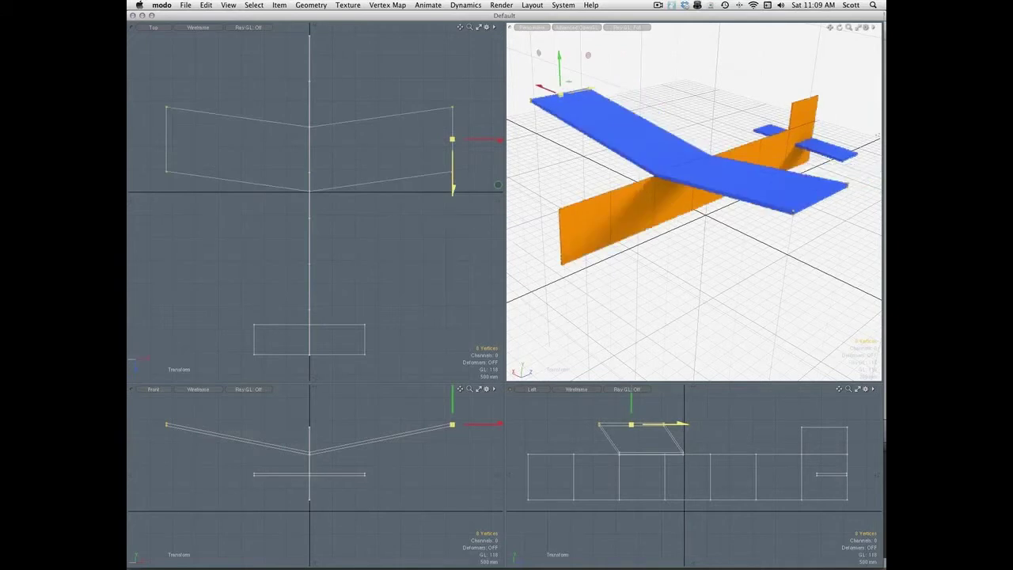
Lower the wingtips to a shallow dihedral and move them back in line with the wing root.
left_click_drag(631, 396, 631, 405)
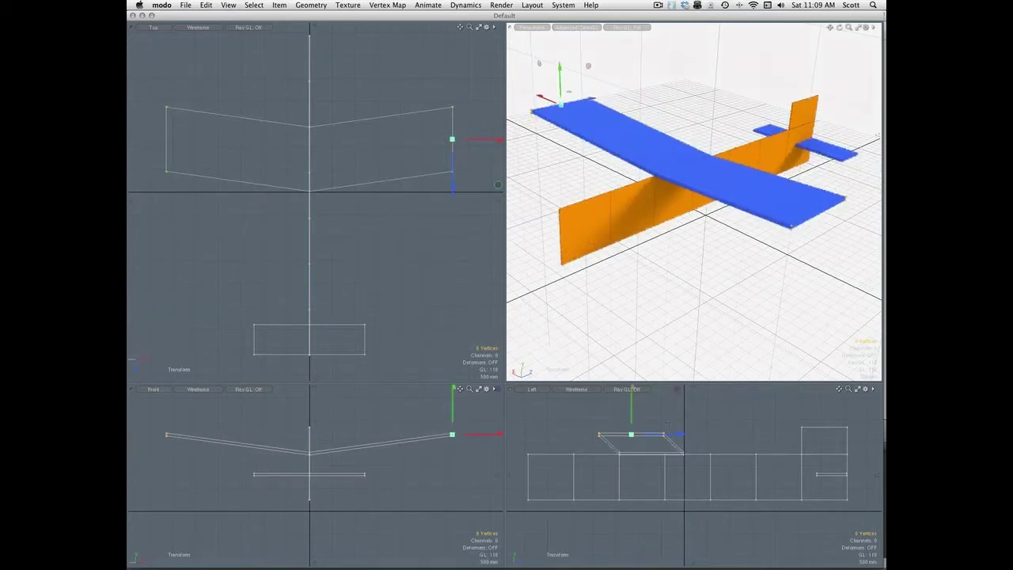
left_click_drag(669, 434, 689, 435)
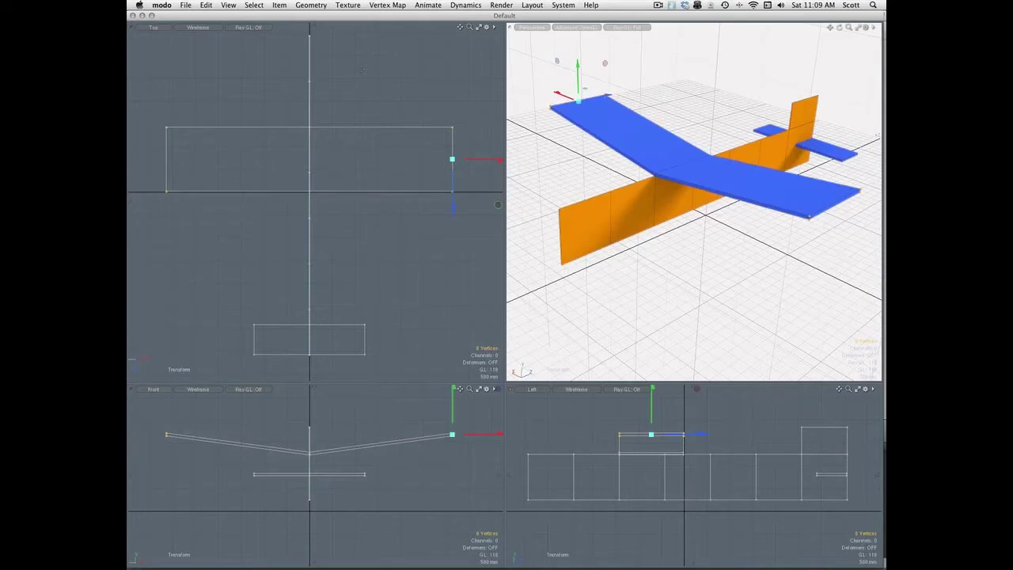
key("space")
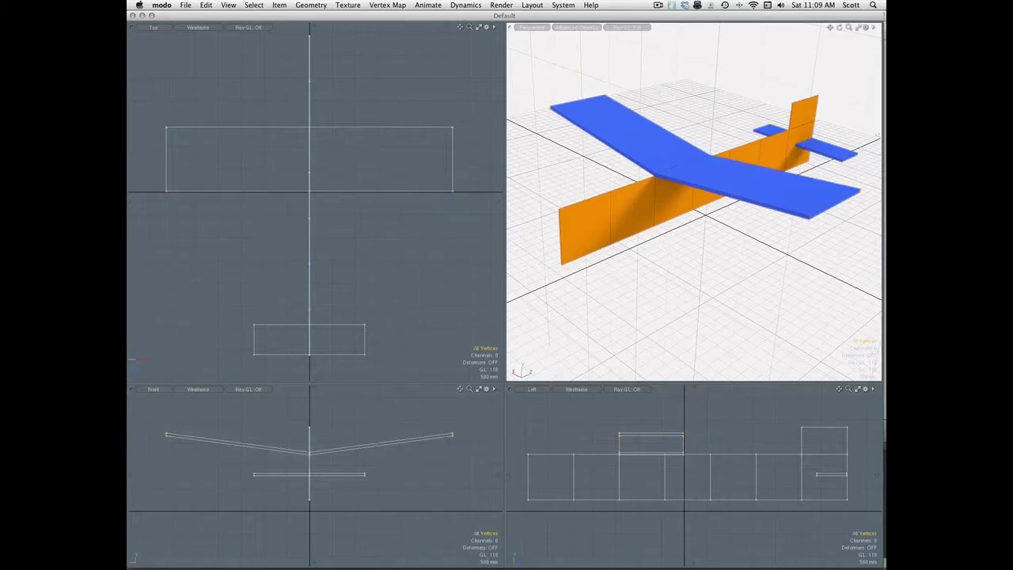
Taper the tail fin by narrowing its top edge, raising it and shifting it toward the rear.
mouse_move(795, 440)
right_mouse_down()
mouse_move(790, 417)
mouse_move(861, 434)
right_mouse_up()
key("r")
left_click_drag(871, 429, 876, 403)
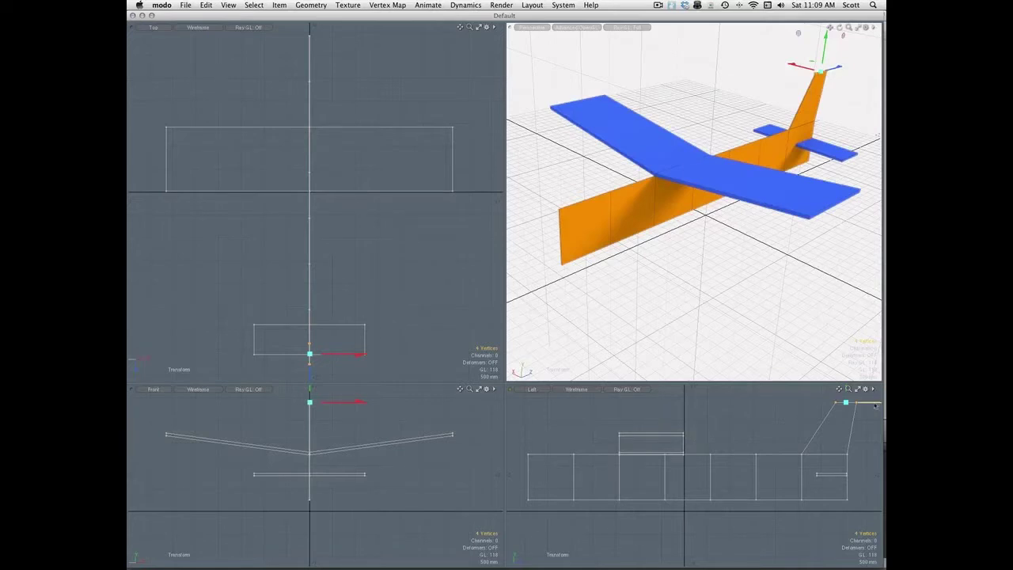
left_click_drag(873, 403, 867, 403)
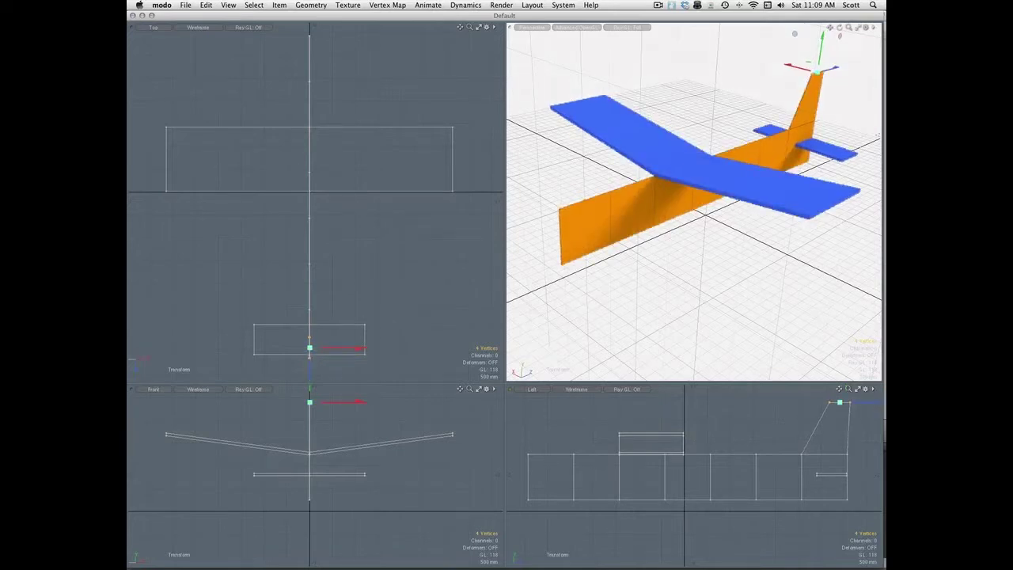
key("space")
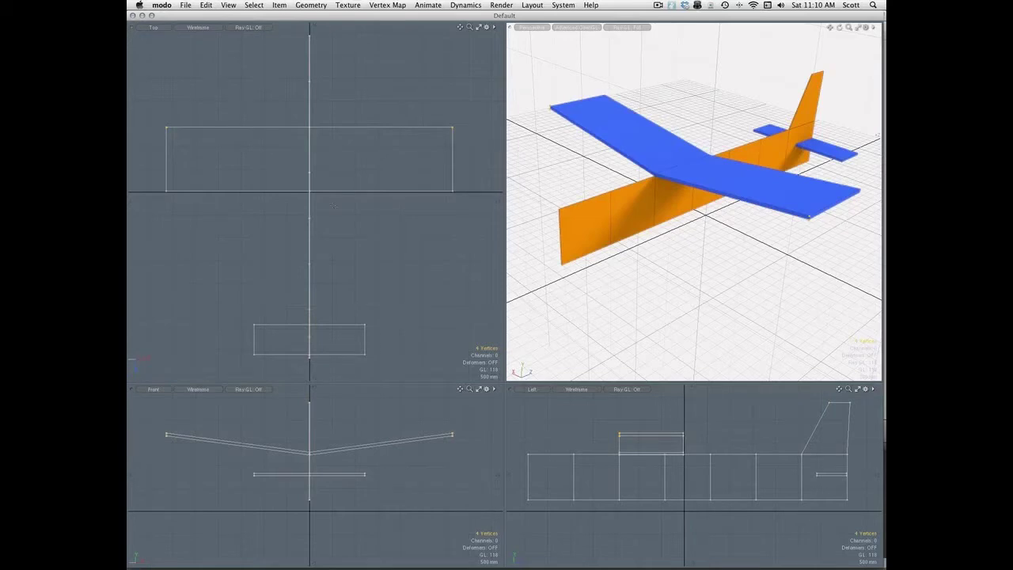
Try flaring the wingtips outward at the leading edge, then square them up with the trailing-edge corners again.
key("y")
left_click_drag(492, 128, 512, 128)
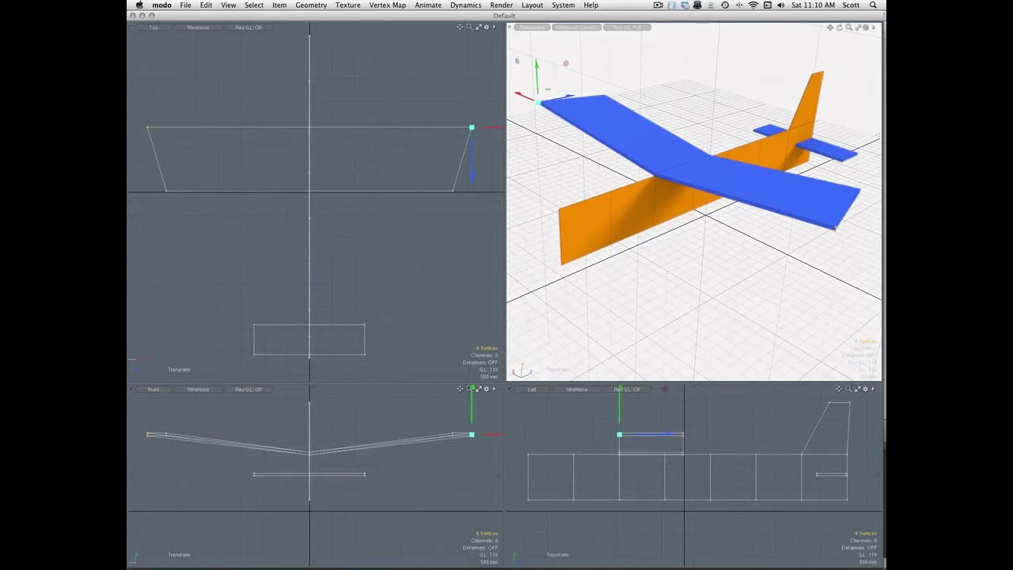
mouse_move(491, 127)
left_mouse_down()
mouse_move(438, 128)
mouse_move(492, 129)
left_mouse_up()
mouse_move(492, 128)
left_mouse_down()
mouse_move(464, 129)
mouse_move(475, 128)
left_mouse_up()
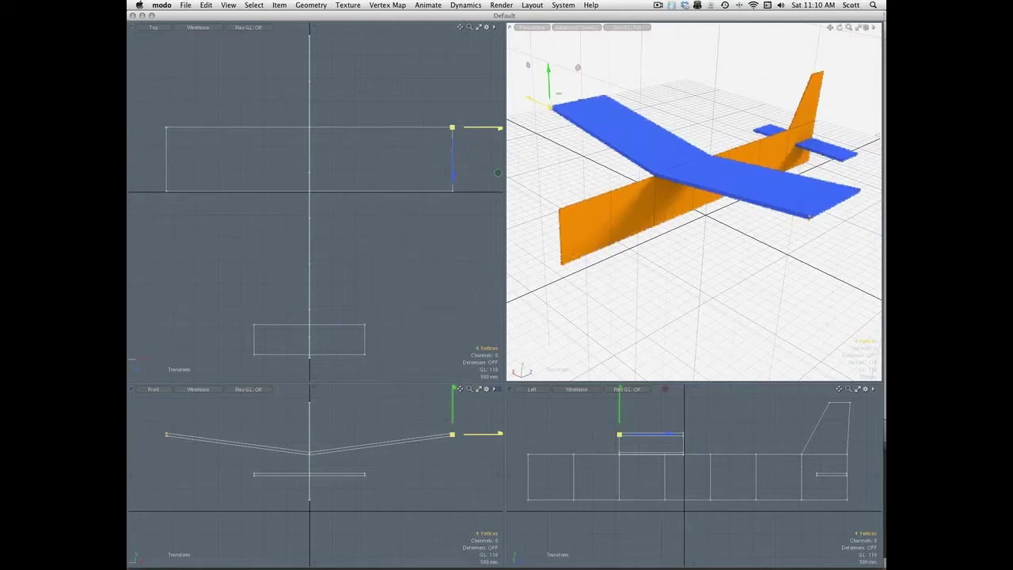
key("q")
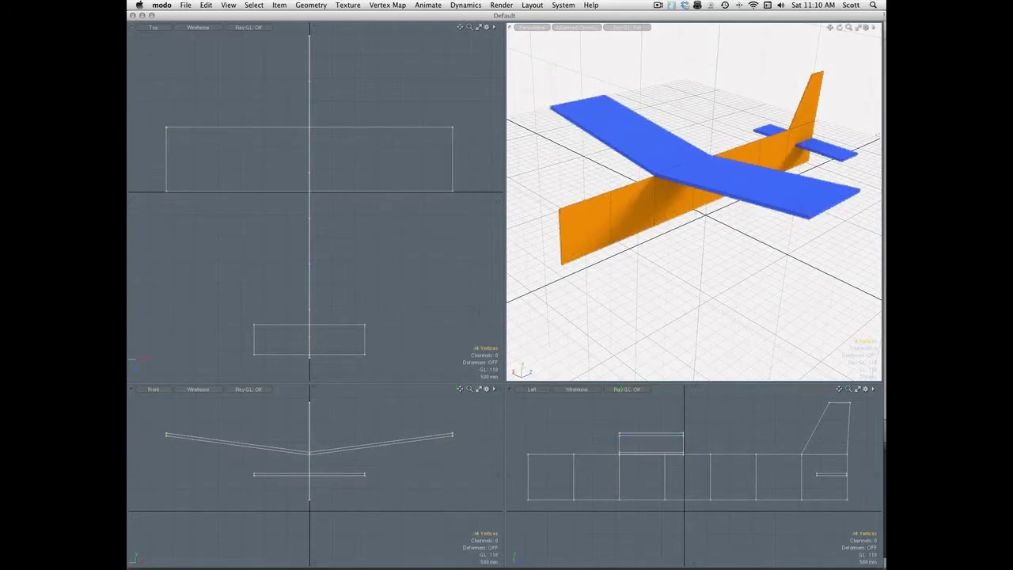
Turn Ray GL rendering back on in the Top view and review the reshaped airplane in the Perspective view.
left_click(262, 28)
left_click(269, 35)
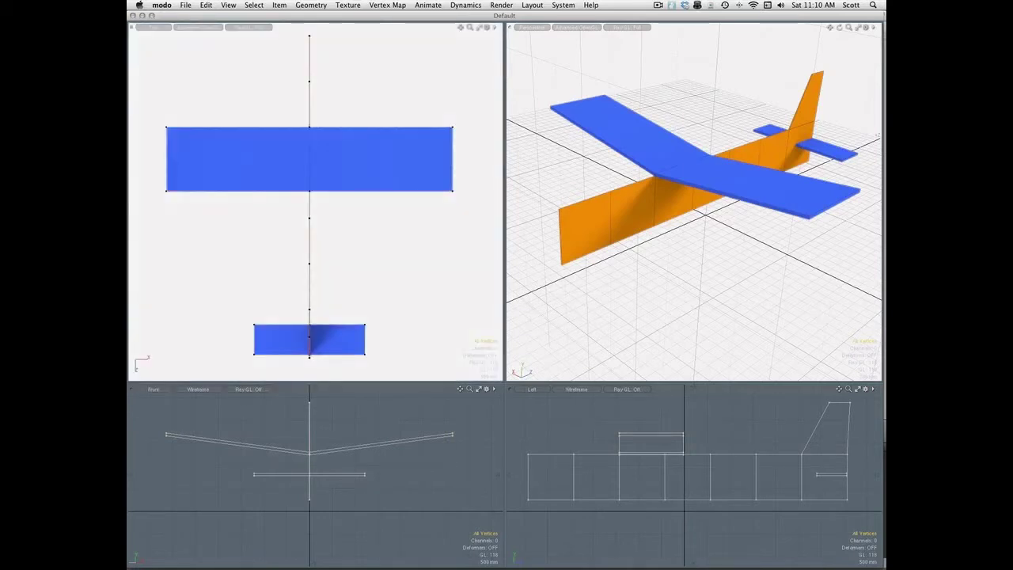
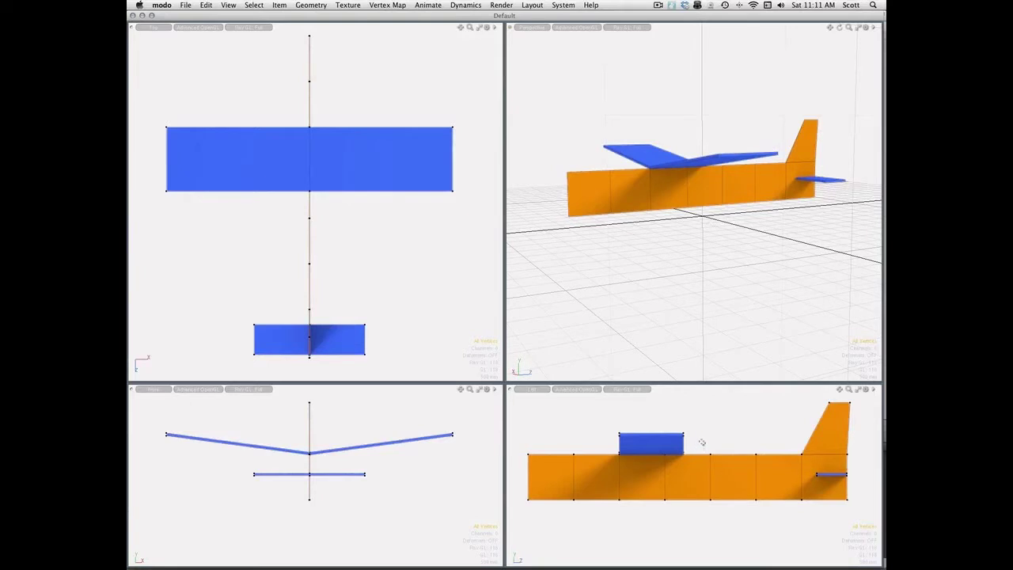
mouse_move(613, 216)
left_mouse_down("alt")
mouse_move(595, 258)
mouse_move(605, 291)
left_mouse_up("alt")
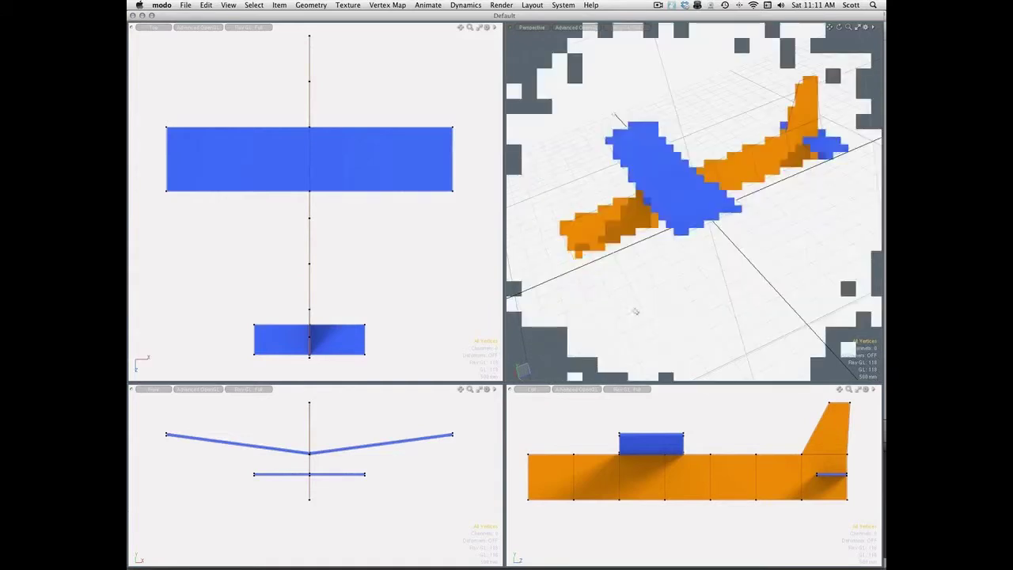
mouse_move(639, 257)
left_mouse_down("alt")
mouse_move(743, 271)
mouse_move(695, 275)
mouse_move(711, 269)
mouse_move(709, 309)
mouse_move(709, 287)
left_mouse_up("alt")
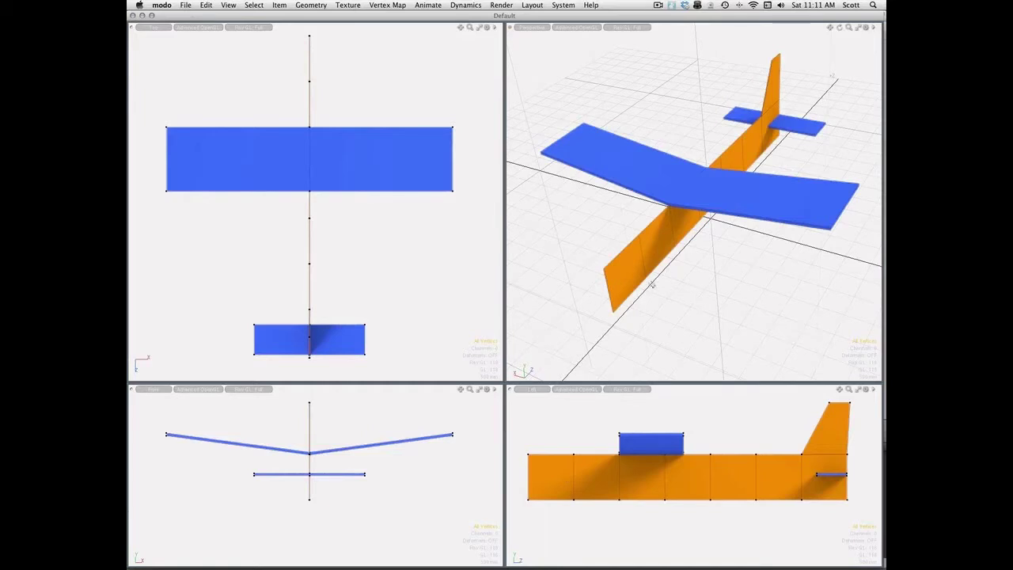
mouse_move(642, 330)
left_mouse_down("alt")
mouse_move(636, 287)
mouse_move(607, 287)
mouse_move(588, 308)
left_mouse_up("alt")
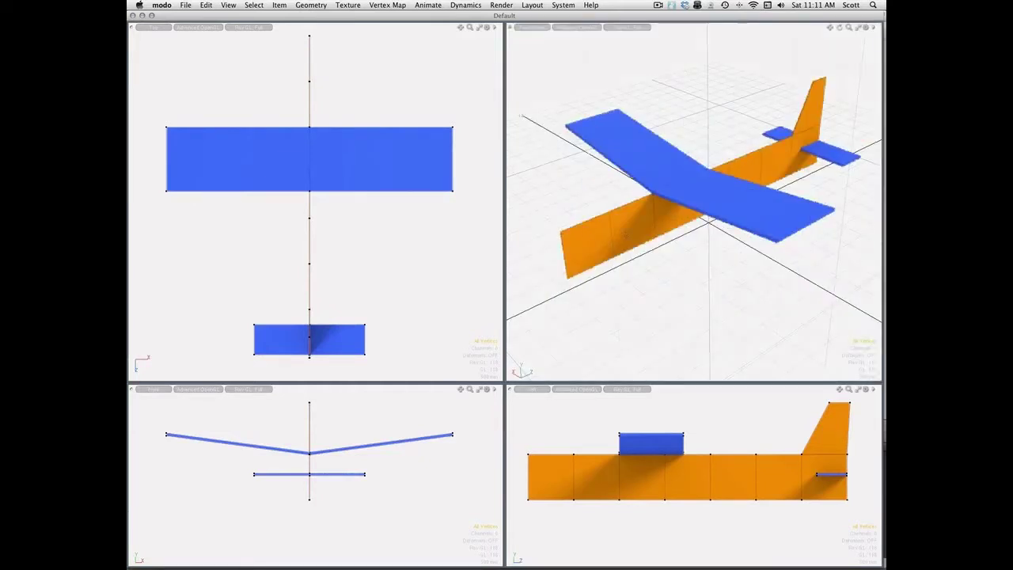